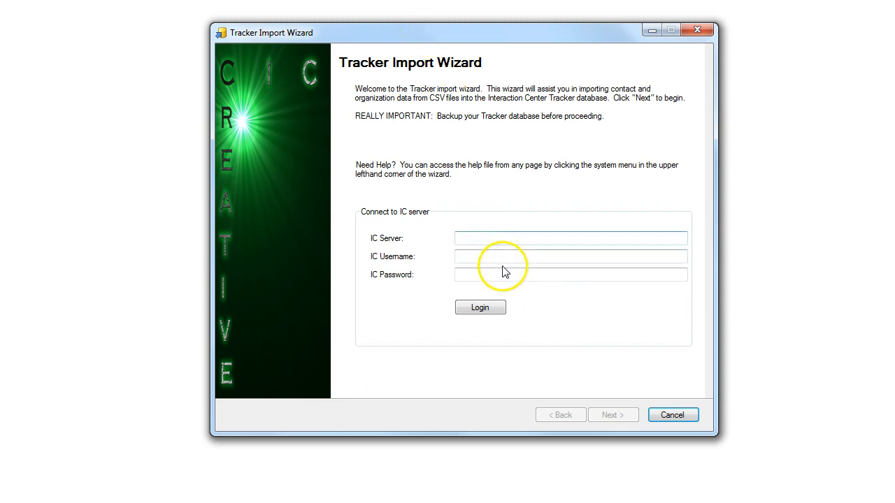
# Log in to IC server SG-TrackerClay2 with the IC username and password
pyautogui.click(497, 238)
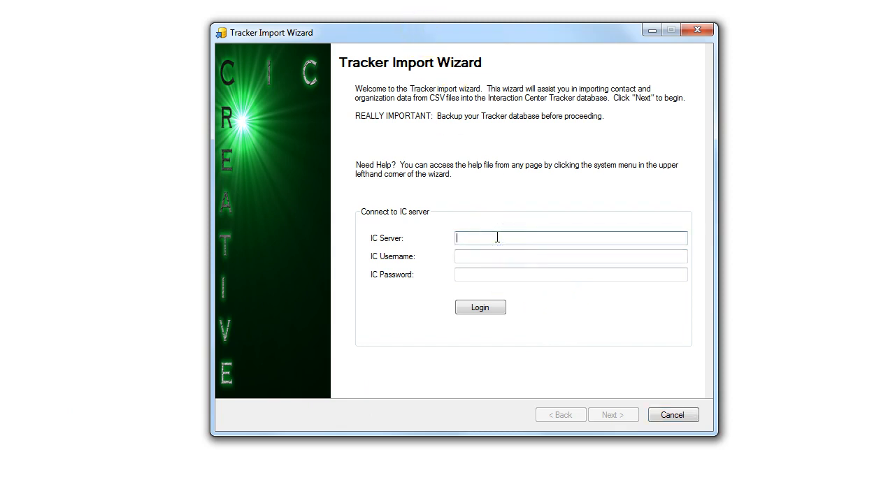
pyautogui.write('SG-TrackerDay2')
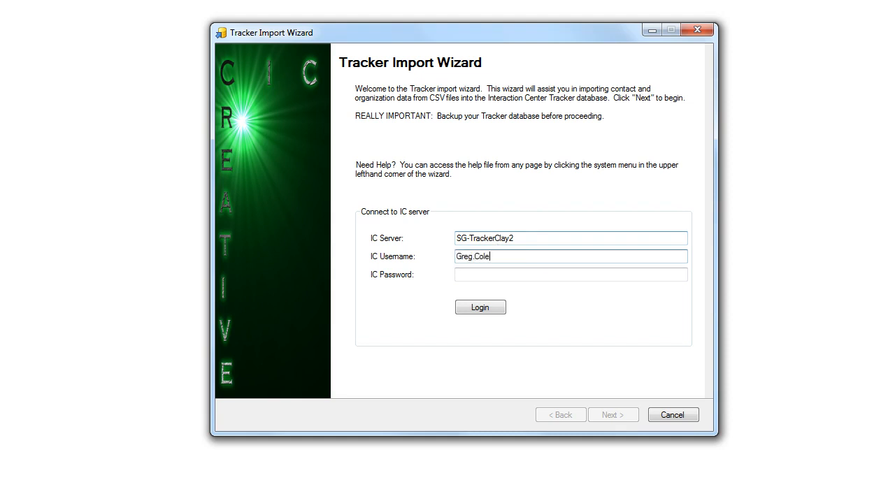
pyautogui.write('p')
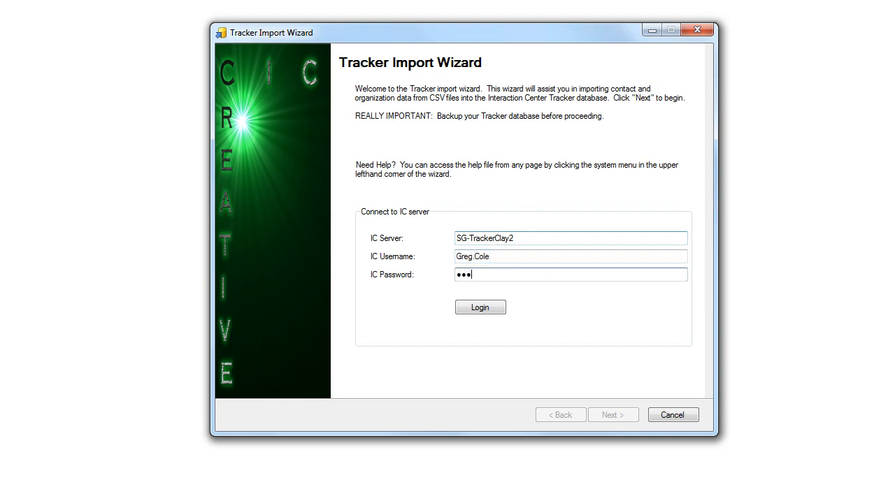
pyautogui.click(481, 308)
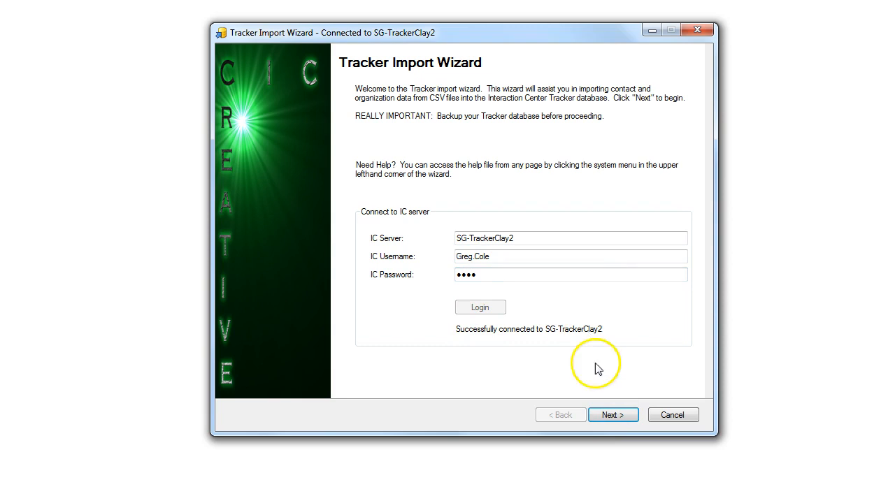
# Load 100_Contacts.csv as the import data file, previewing columns like FirstName and BusinessPhone
pyautogui.click(612, 415)
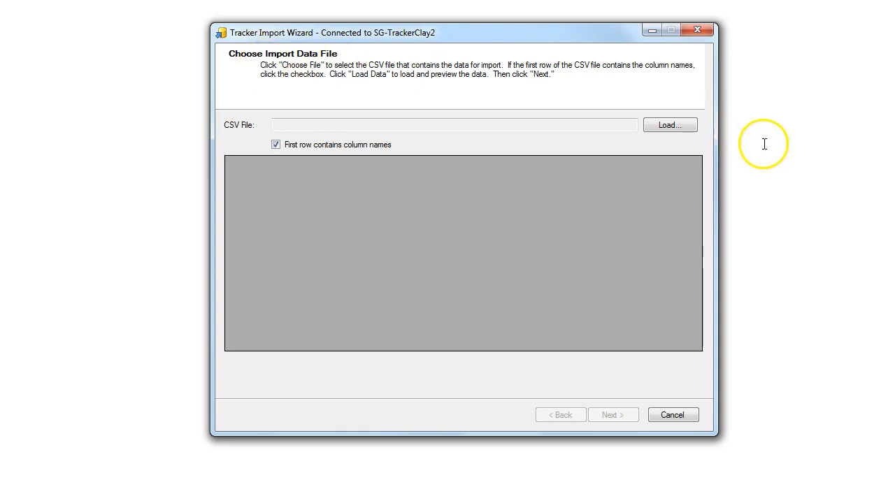
pyautogui.click(666, 125)
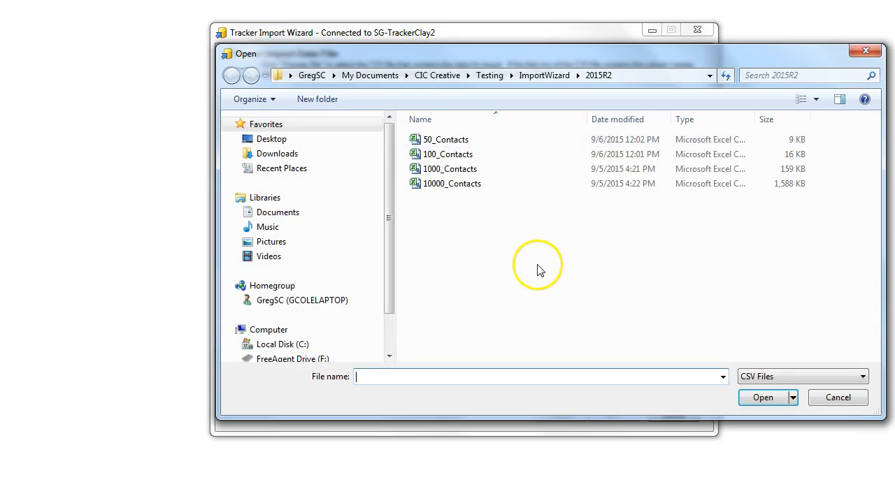
pyautogui.click(445, 154)
pyautogui.click(762, 397)
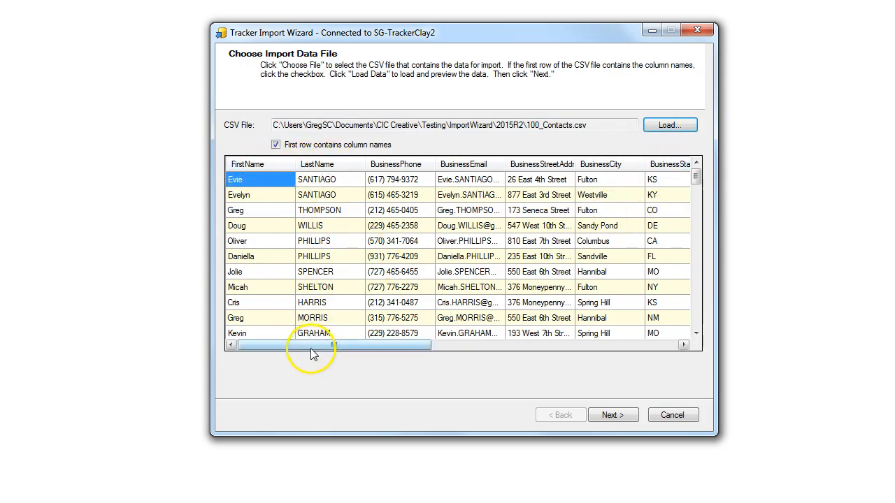
pyautogui.moveTo(316, 348); pyautogui.dragTo(570, 341)
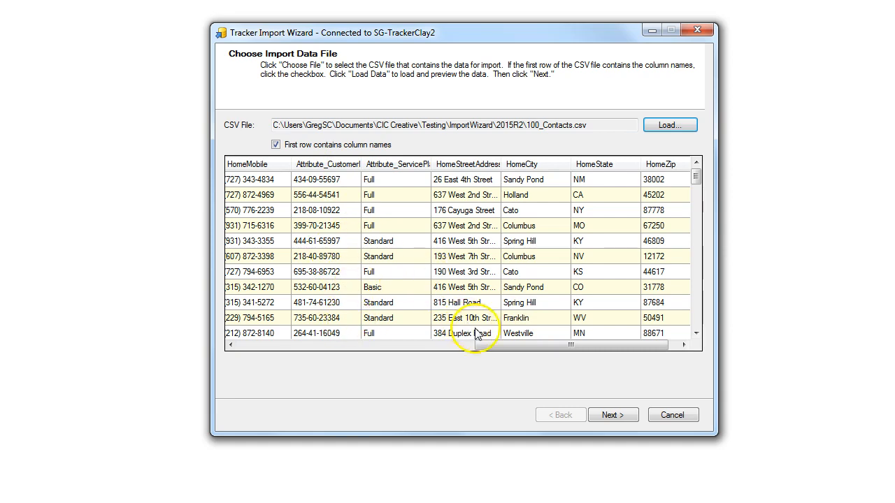
pyautogui.moveTo(489, 346); pyautogui.dragTo(514, 346)
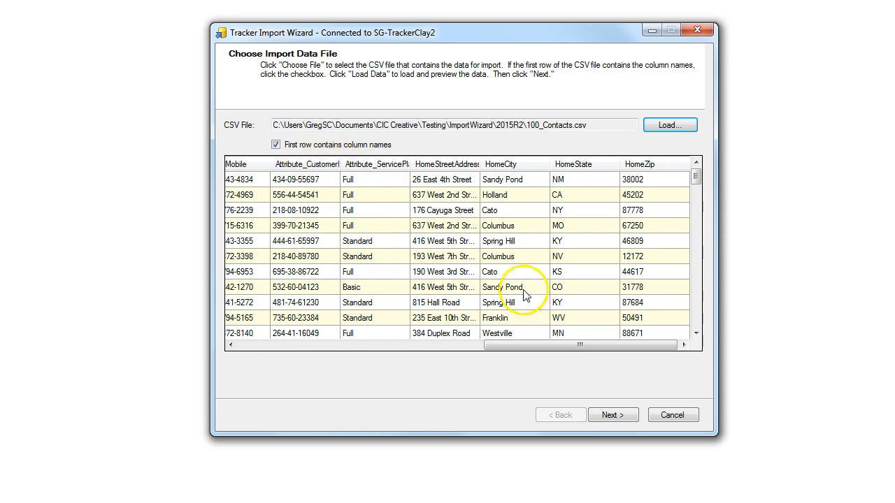
pyautogui.moveTo(650, 348); pyautogui.dragTo(401, 341)
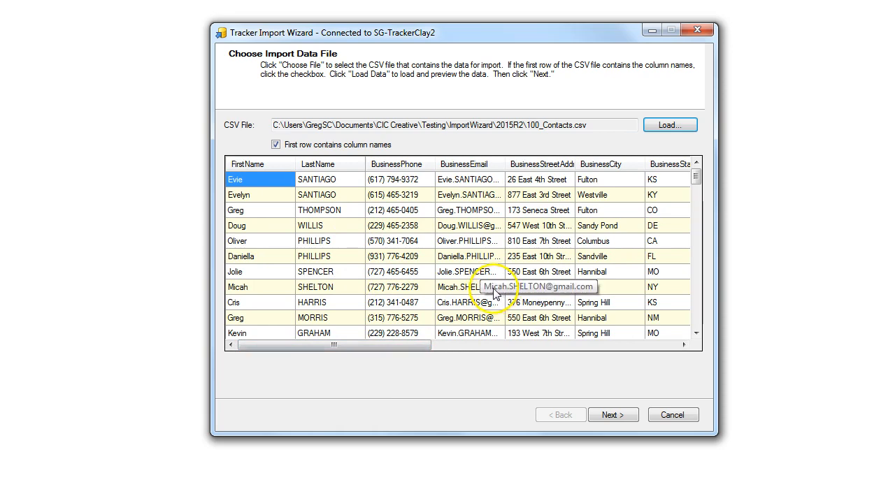
# Advance to the 'What would you like to import?' page with Import contact data selected
pyautogui.click(612, 415)
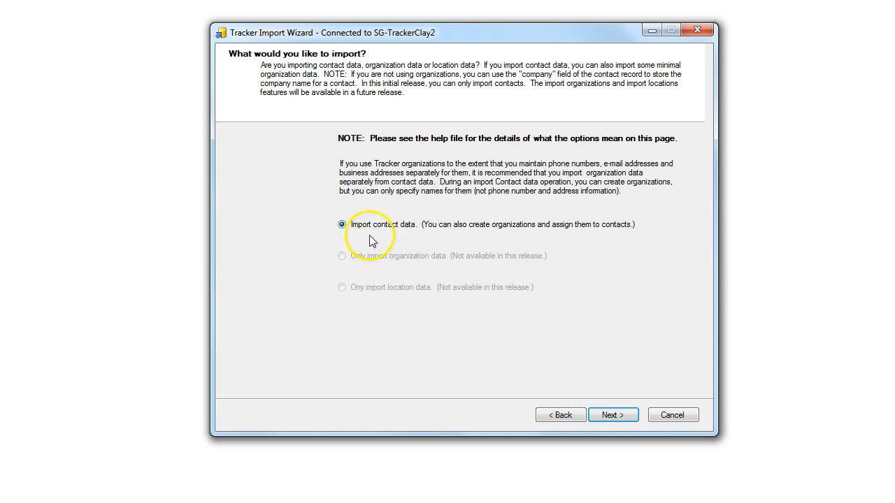
# Check duplicates by Phone/Business against the BusinessPhone column, skipping duplicates, then reach the Defaults page
pyautogui.click(613, 417)
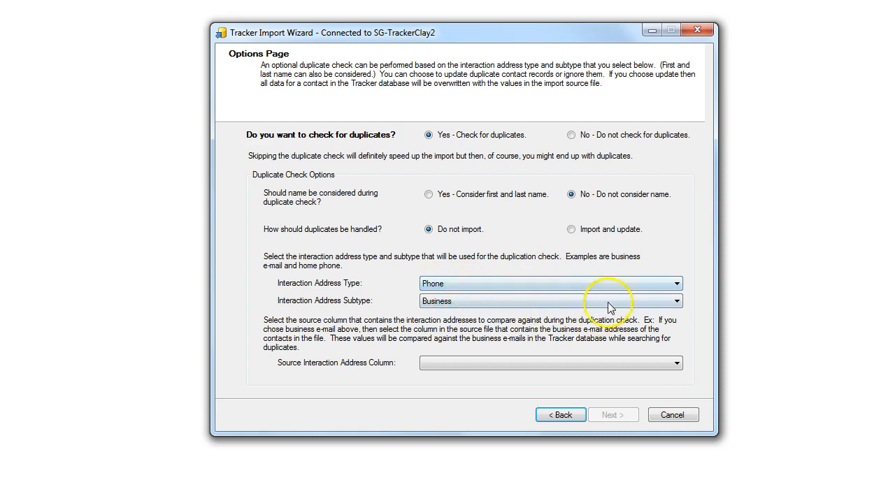
pyautogui.click(640, 303)
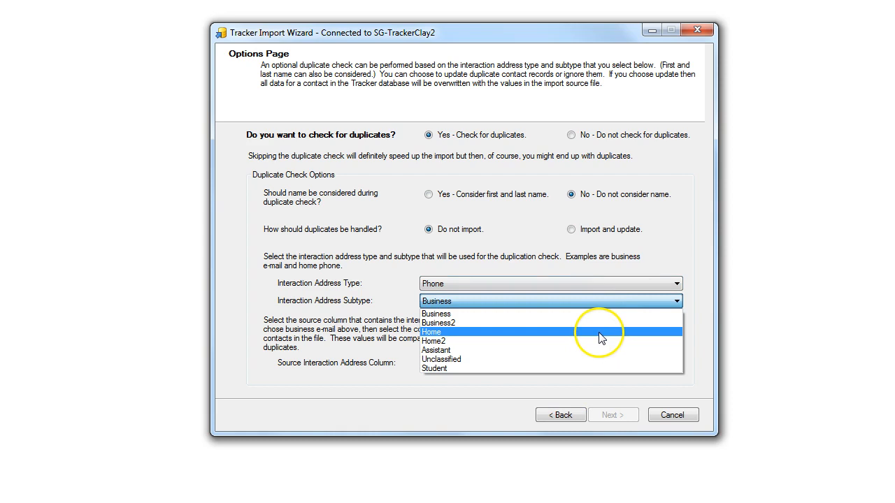
pyautogui.click(592, 279)
pyautogui.click(592, 287)
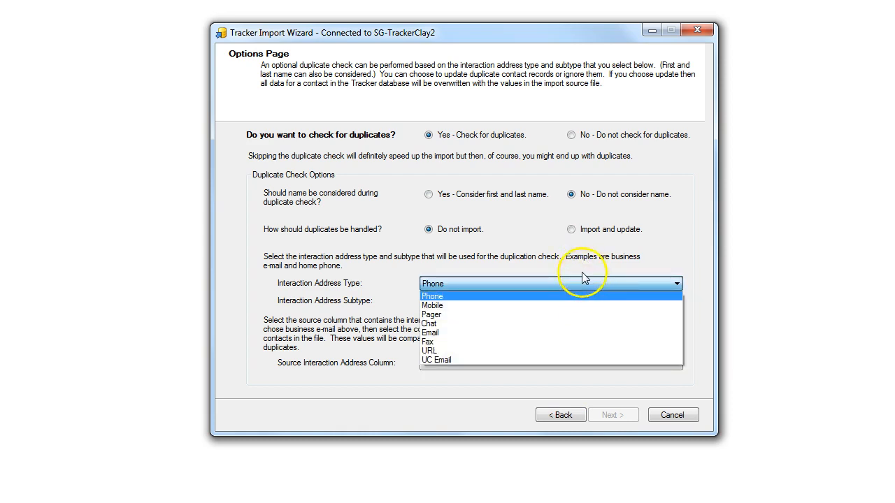
pyautogui.click(584, 275)
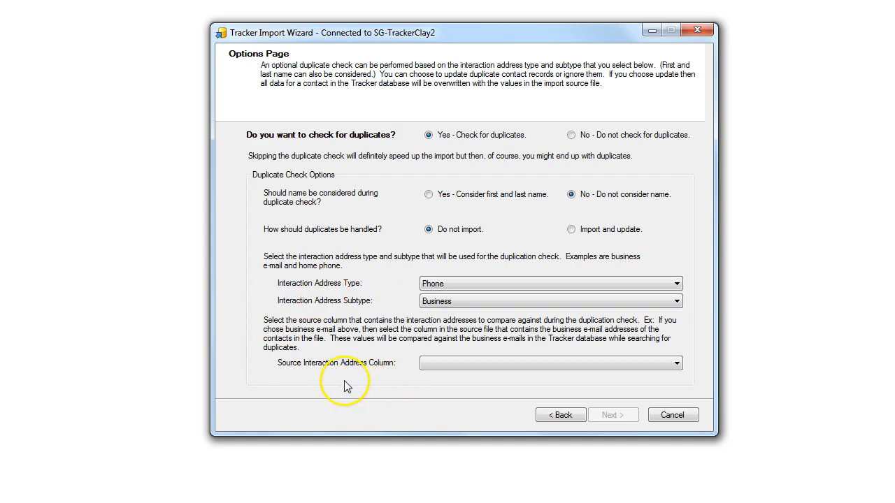
pyautogui.click(626, 365)
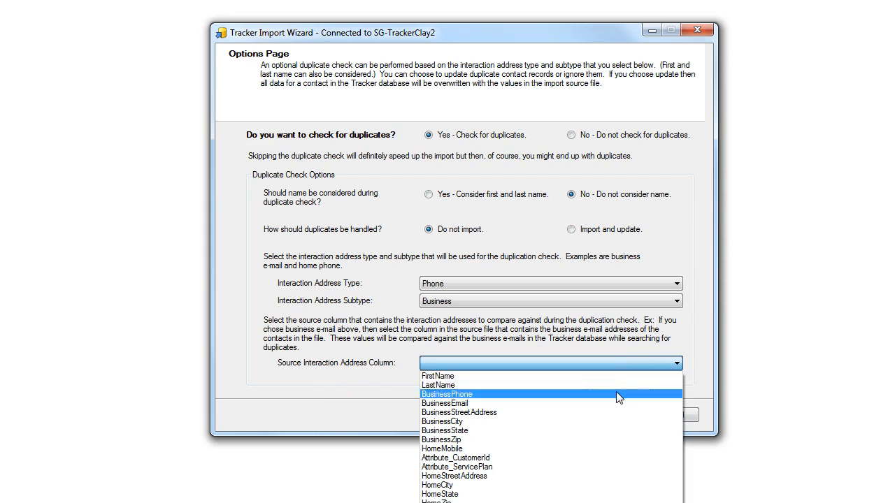
pyautogui.click(617, 395)
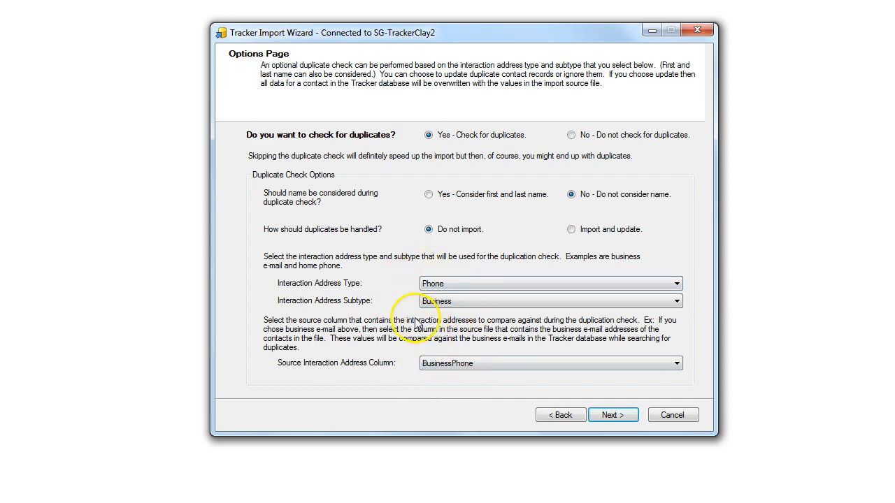
pyautogui.click(610, 416)
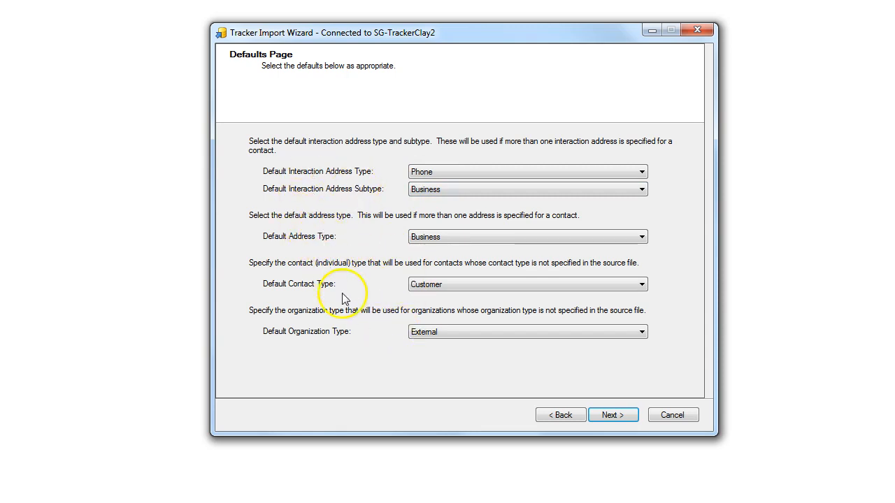
pyautogui.click(624, 416)
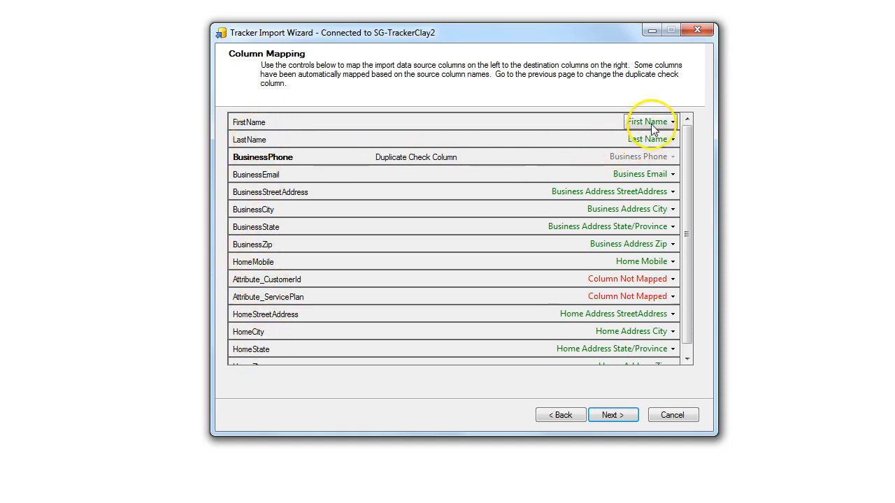
pyautogui.moveTo(687, 156)
pyautogui.mouseDown()
pyautogui.moveTo(683, 206)
pyautogui.moveTo(675, 137)
pyautogui.mouseUp()
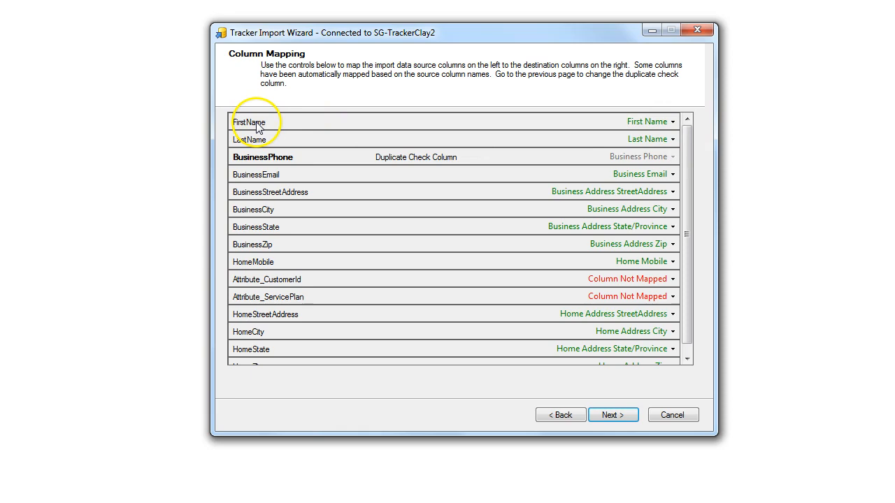
pyautogui.click(669, 124)
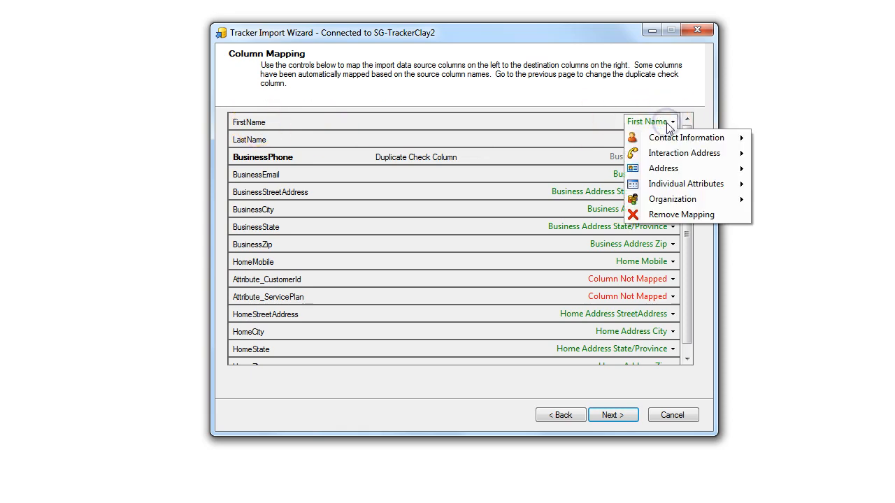
pyautogui.click(676, 137)
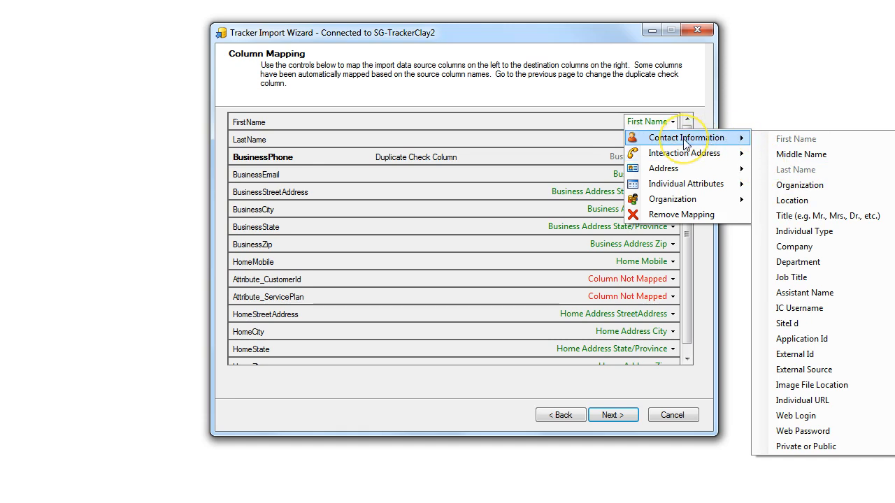
pyautogui.click(783, 145)
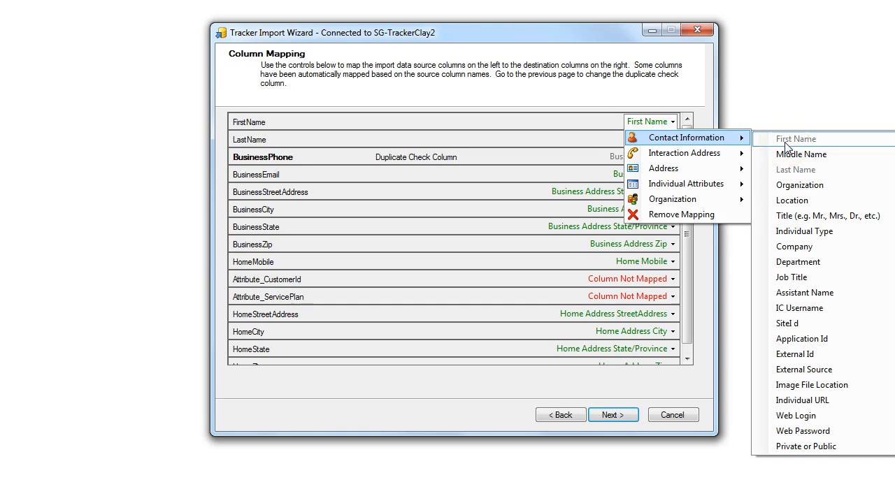
pyautogui.click(784, 145)
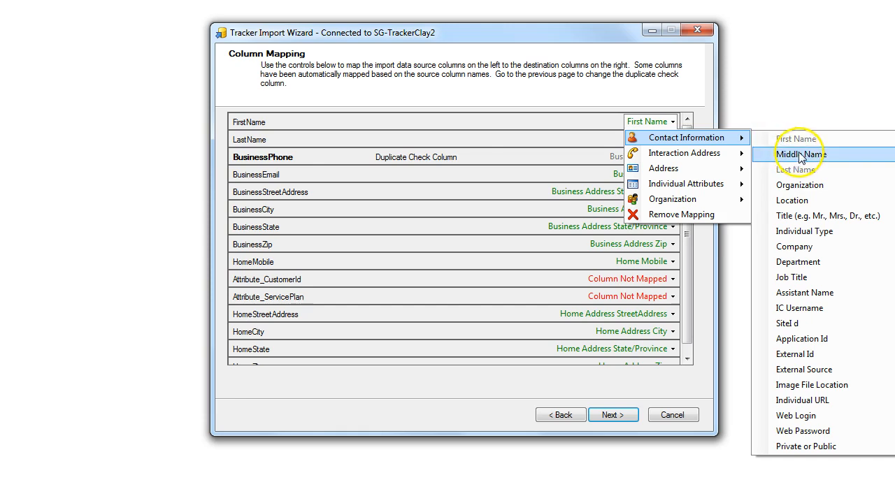
pyautogui.click(642, 109)
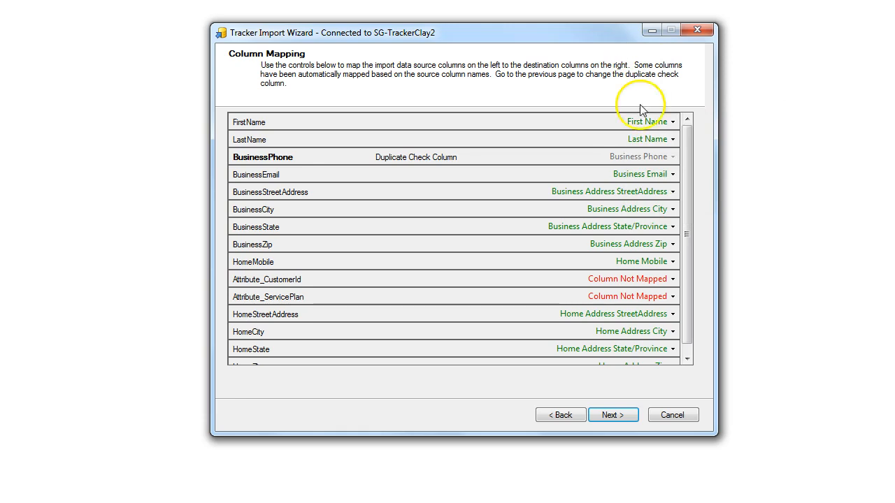
pyautogui.click(671, 139)
pyautogui.moveTo(682, 154)
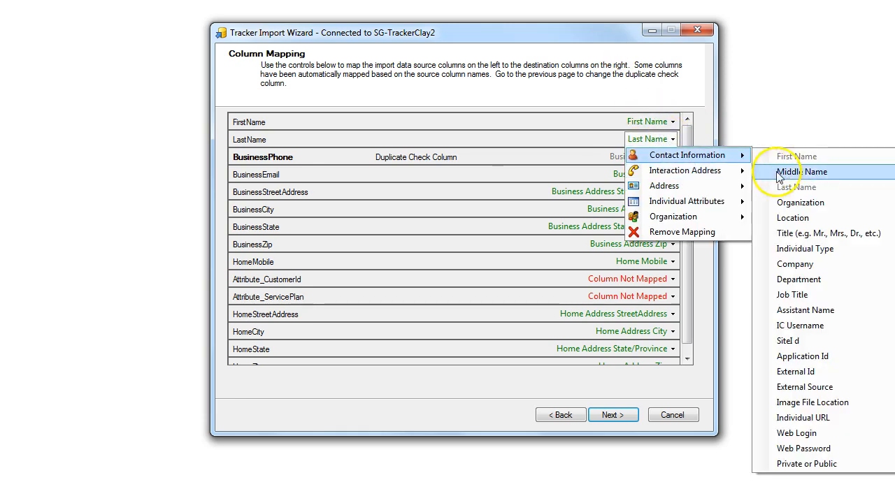
pyautogui.click(598, 51)
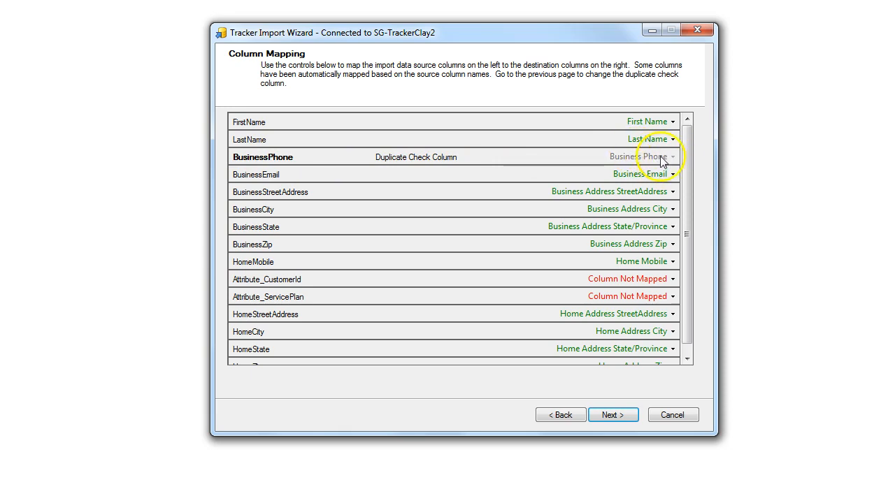
pyautogui.click(672, 174)
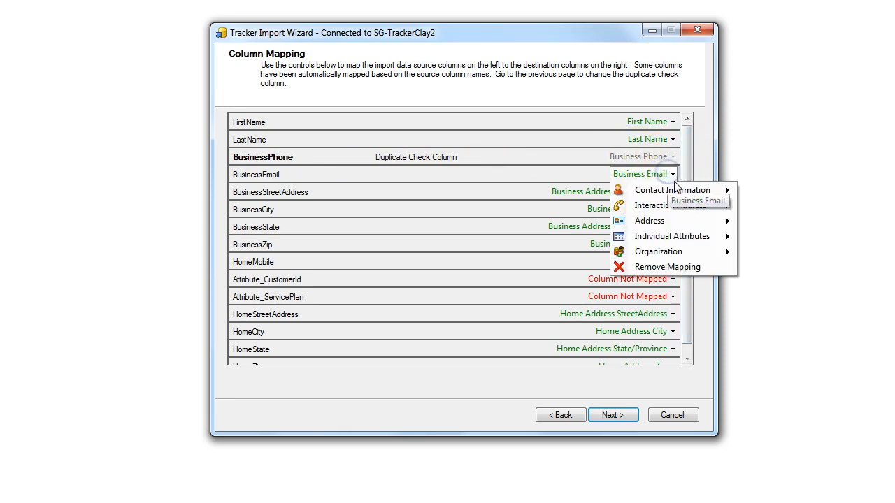
pyautogui.moveTo(685, 211)
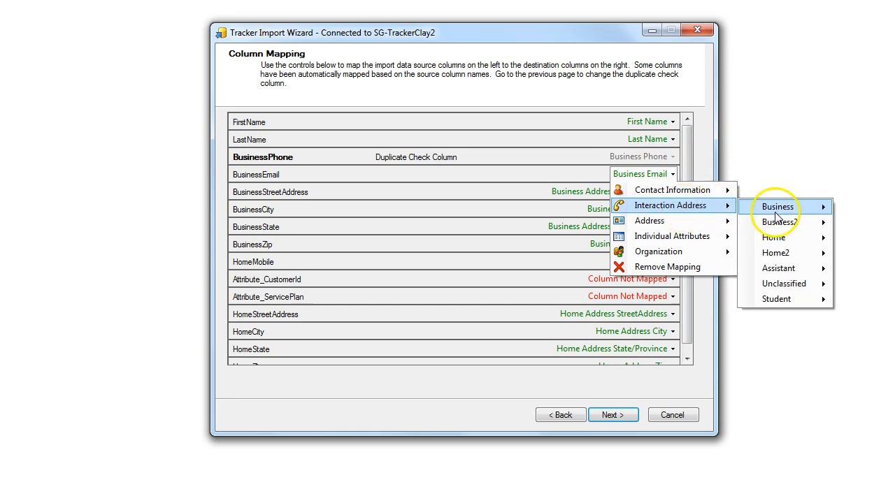
pyautogui.moveTo(774, 208)
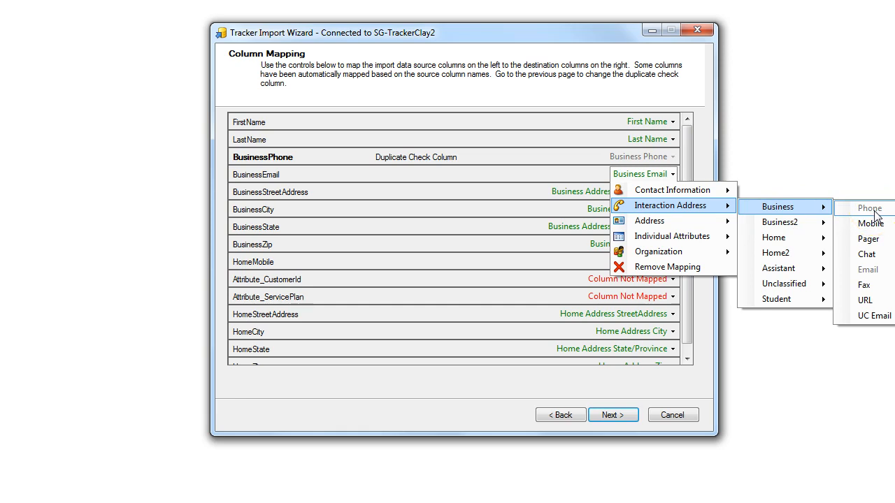
pyautogui.click(620, 84)
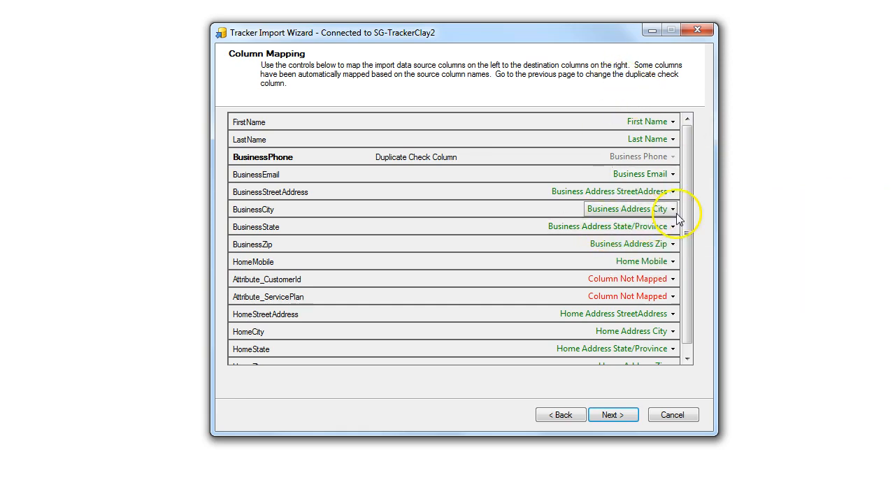
pyautogui.click(672, 175)
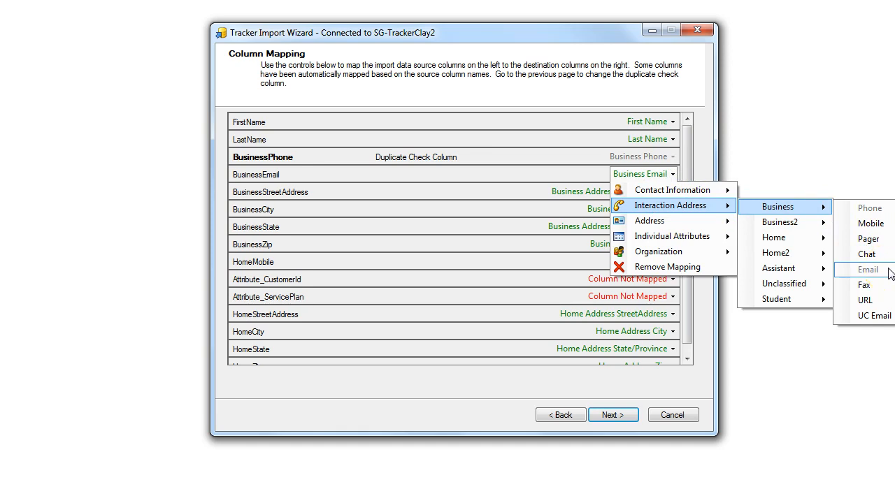
pyautogui.moveTo(801, 244)
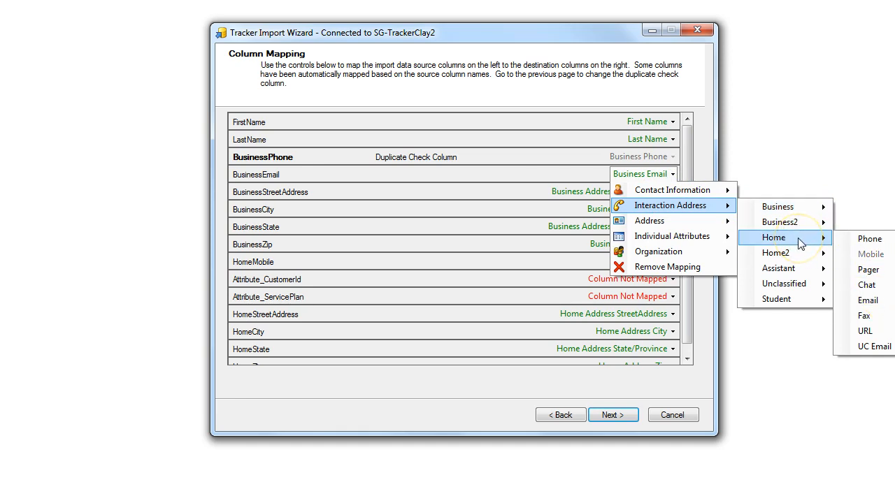
pyautogui.click(878, 302)
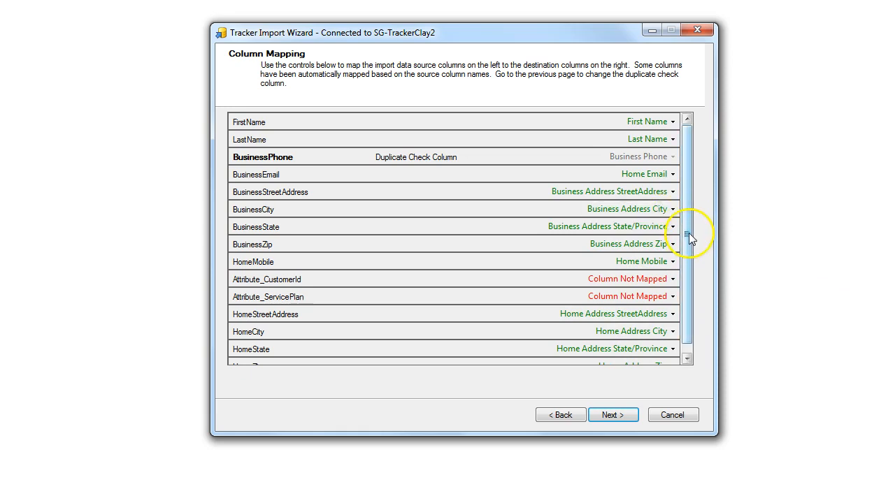
pyautogui.click(669, 177)
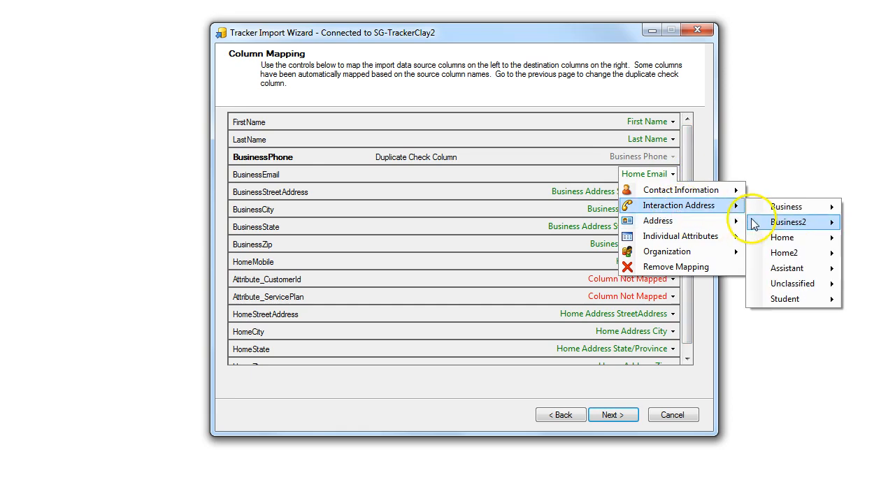
pyautogui.moveTo(808, 223)
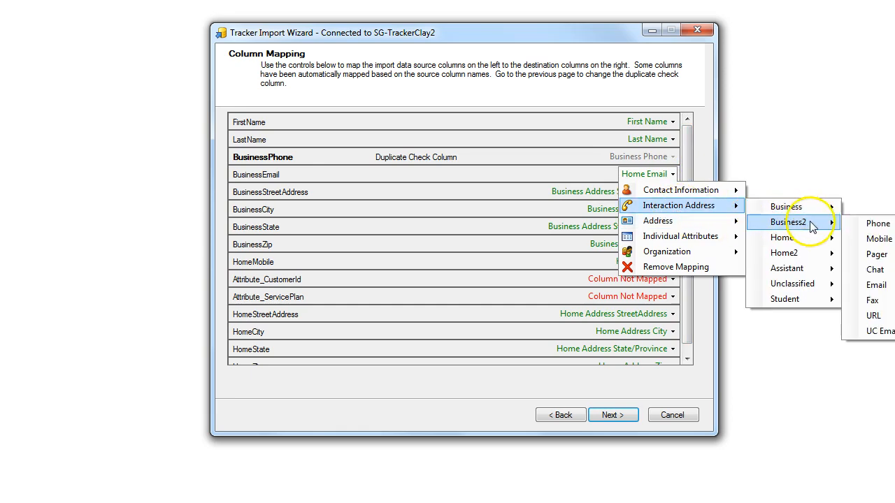
pyautogui.moveTo(816, 208)
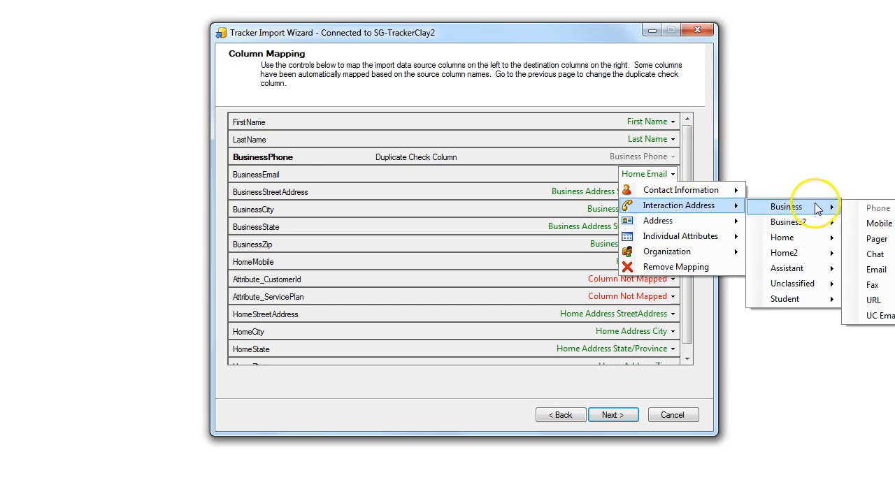
pyautogui.click(875, 270)
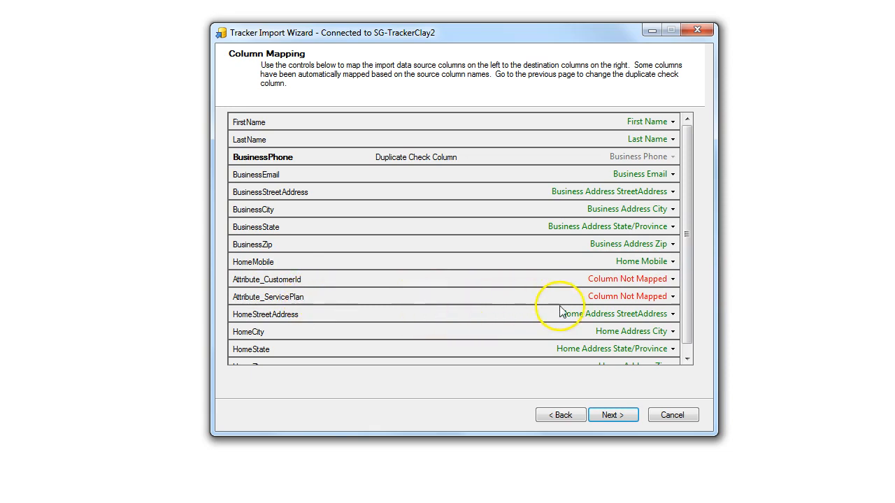
# Map the Attribute_CustomerId column to External Id
pyautogui.click(673, 280)
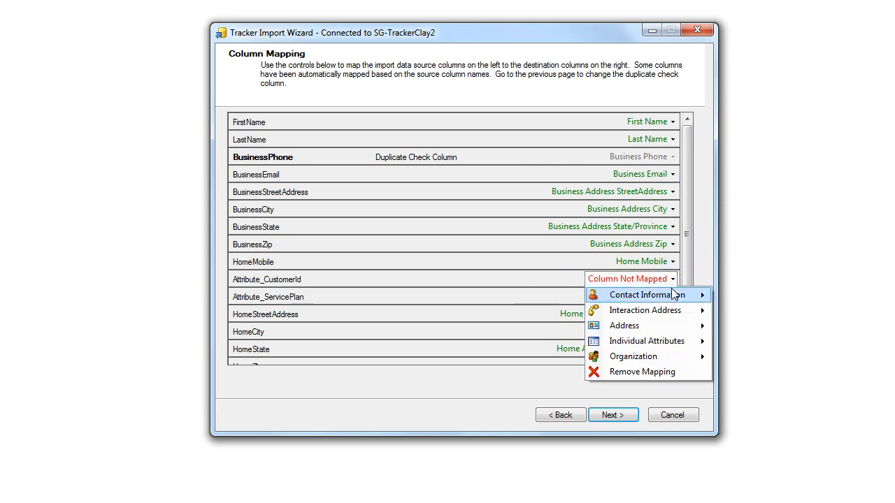
pyautogui.click(668, 343)
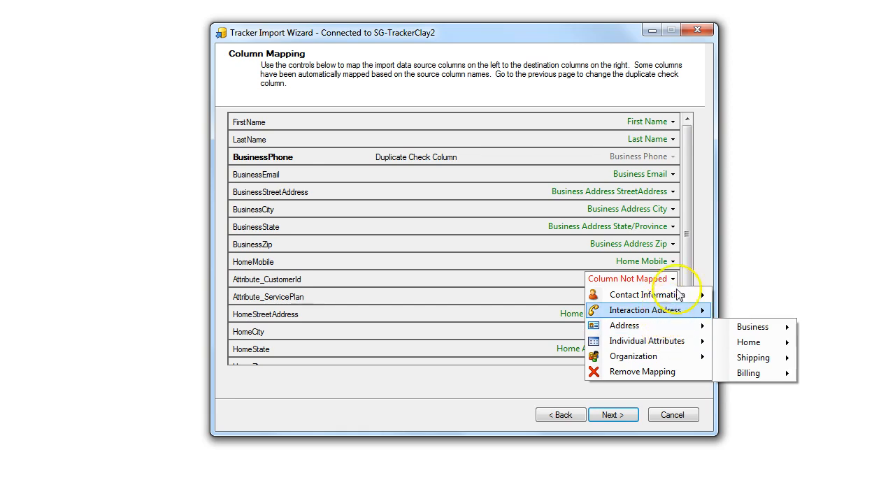
pyautogui.moveTo(677, 297)
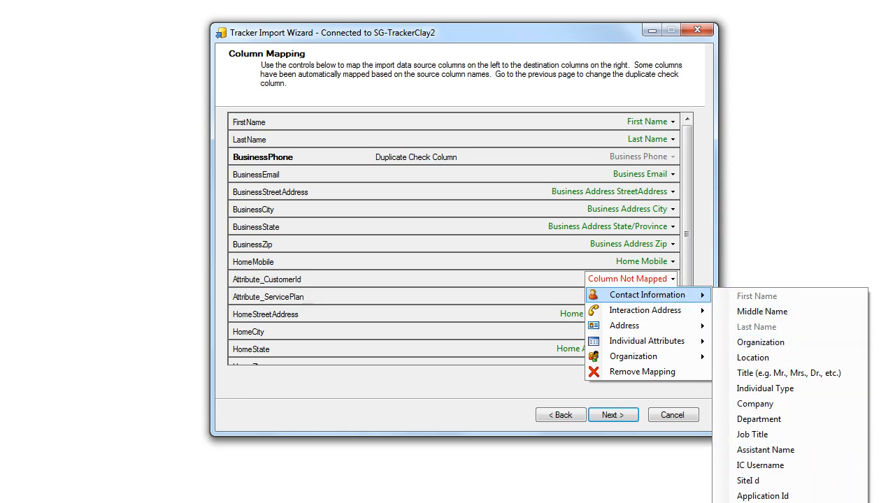
pyautogui.click(761, 502)
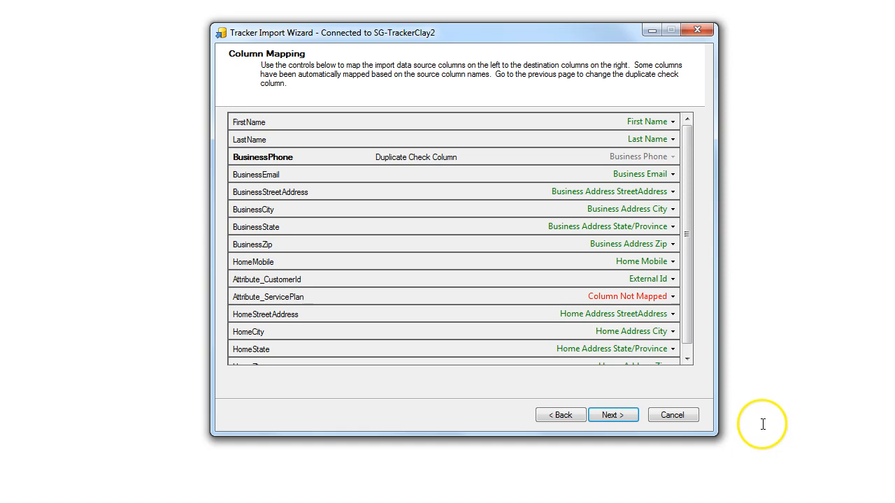
# Map the Attribute_ServicePlan column to Individual Attributes: Remarks
pyautogui.click(673, 299)
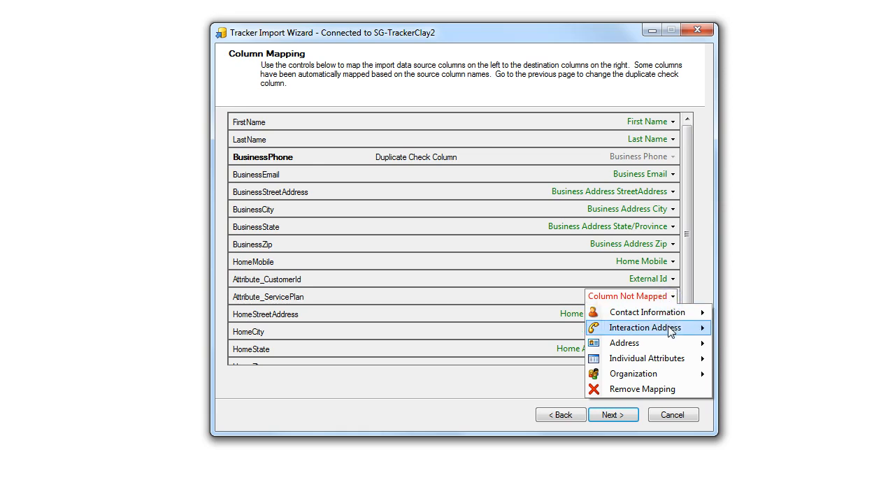
pyautogui.moveTo(678, 365)
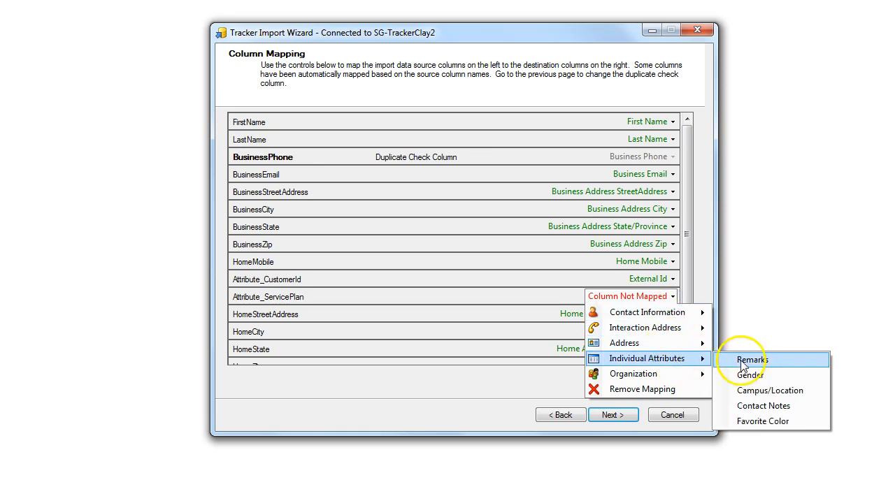
pyautogui.click(794, 365)
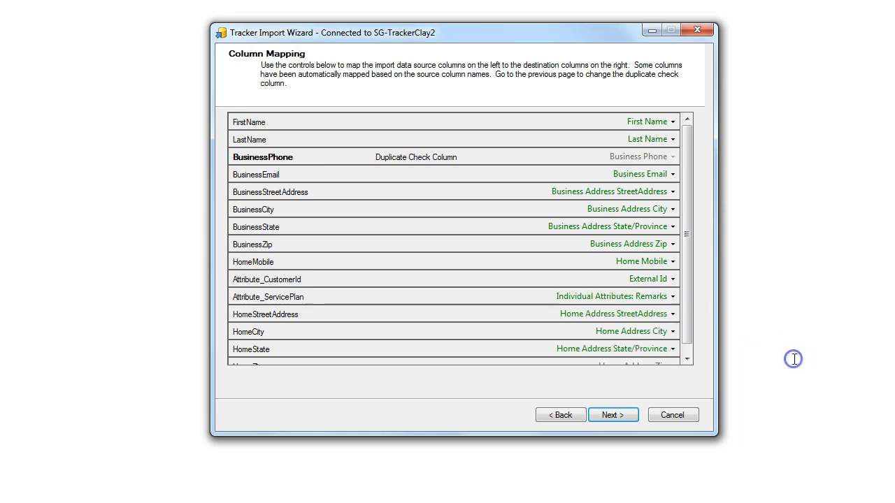
pyautogui.moveTo(690, 288); pyautogui.dragTo(682, 341)
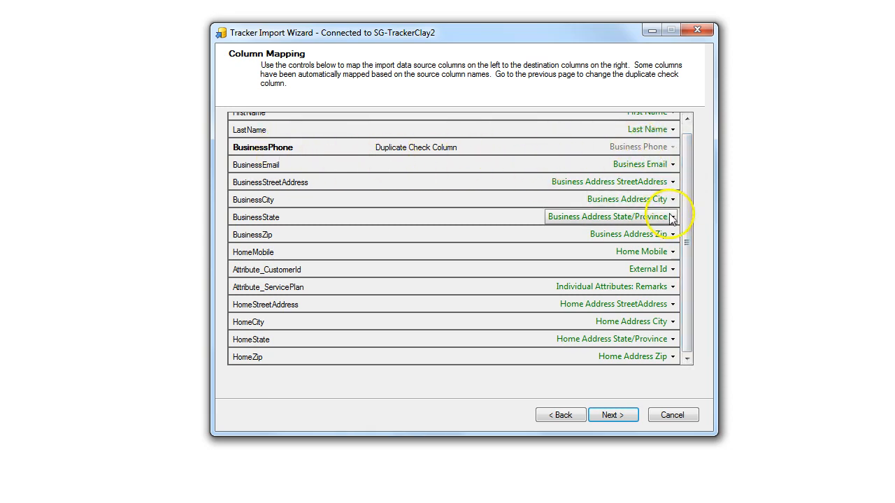
pyautogui.moveTo(689, 219); pyautogui.dragTo(690, 175)
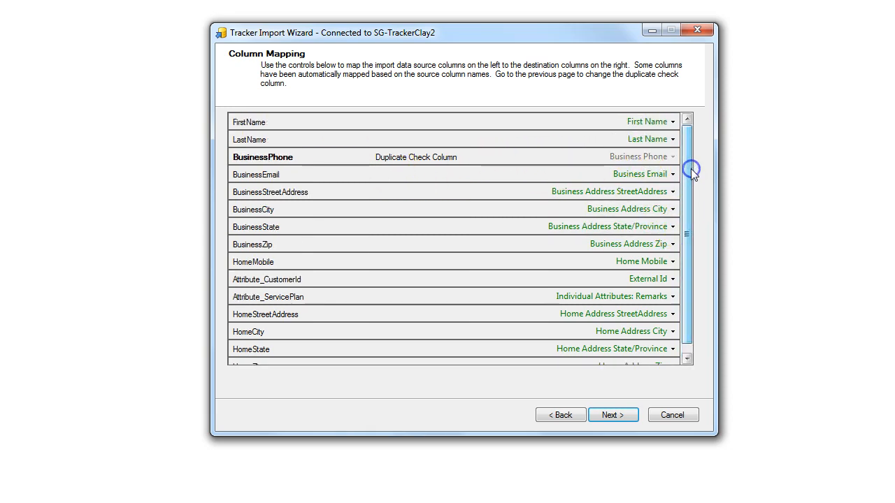
pyautogui.click(671, 122)
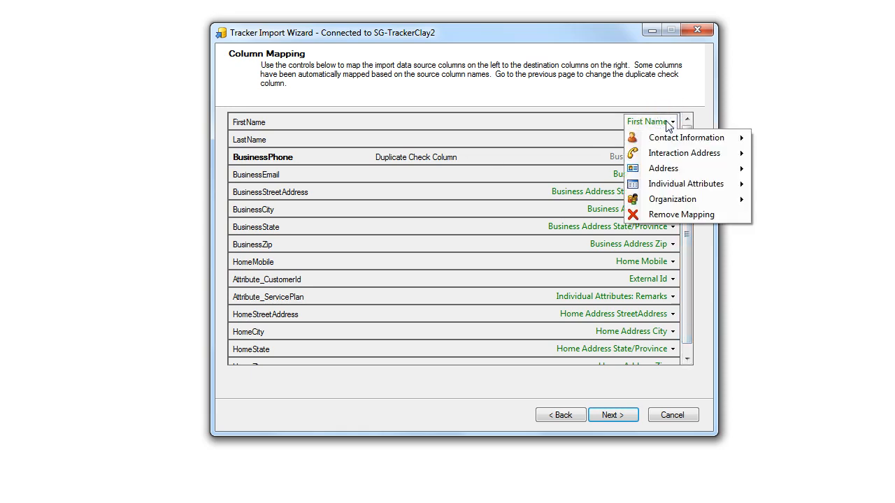
pyautogui.click(664, 216)
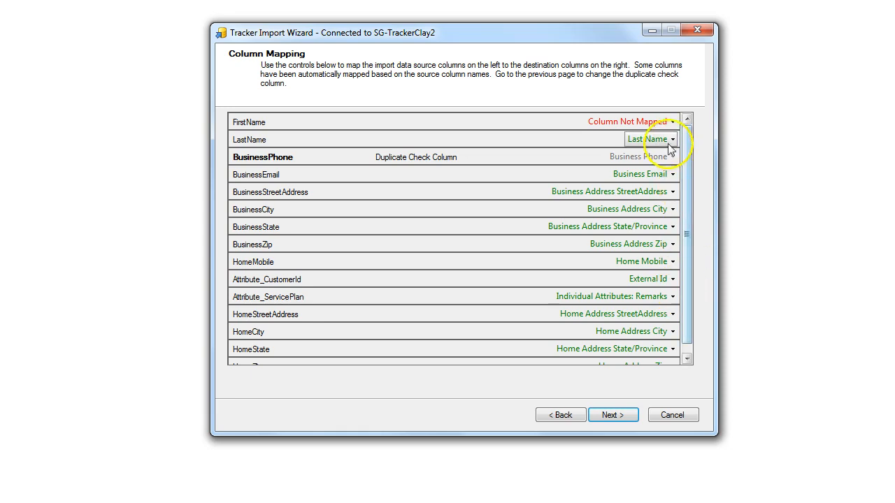
pyautogui.click(670, 121)
pyautogui.moveTo(670, 138)
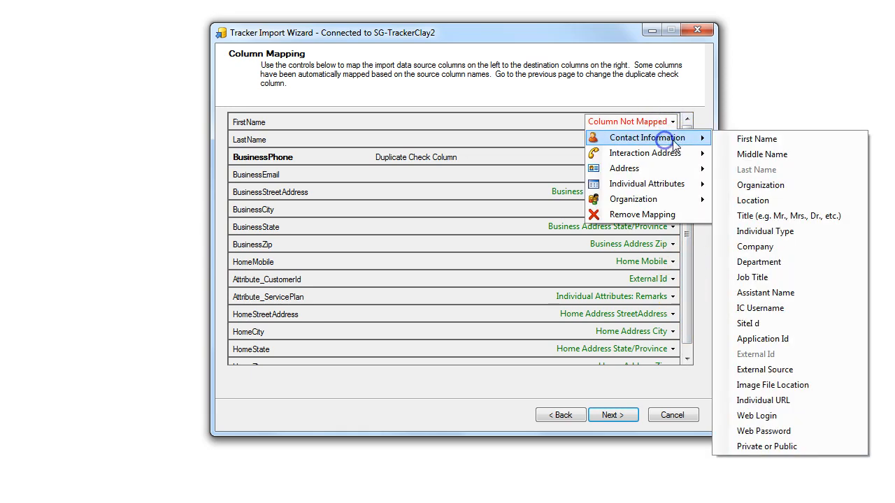
pyautogui.click(743, 138)
pyautogui.scroll(-1, 690, 224)
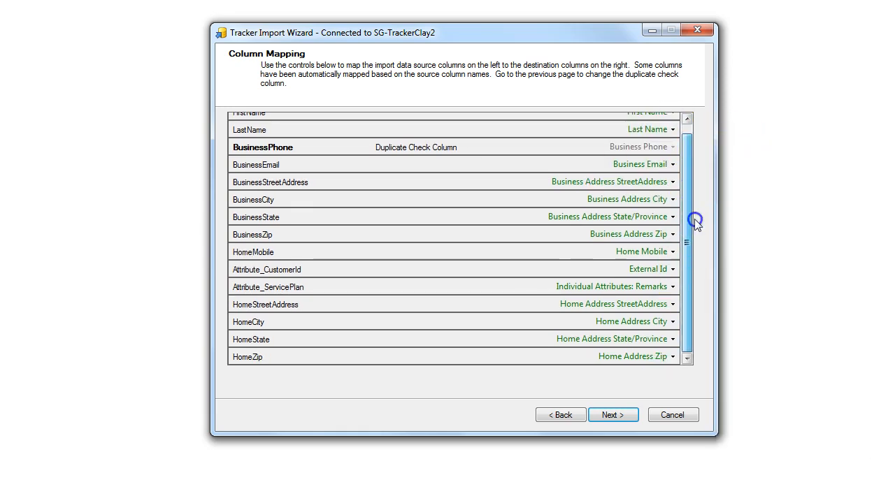
pyautogui.scroll(1, 615, 218)
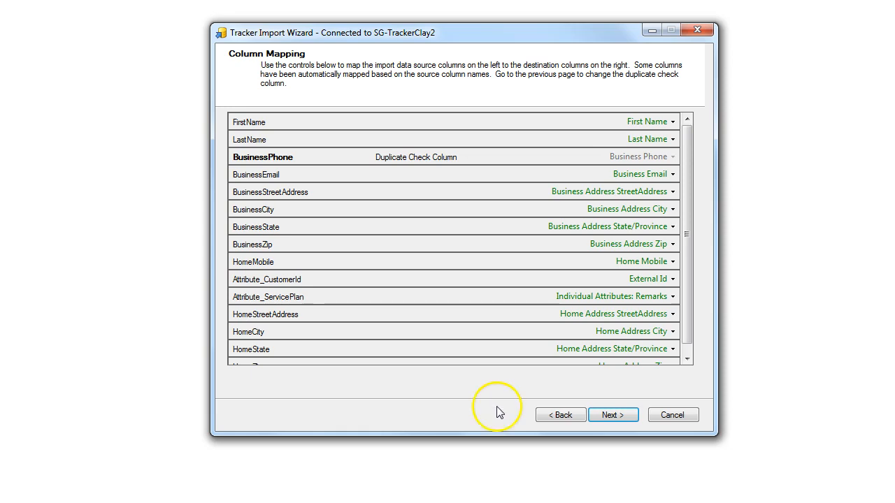
# Run the contact import to completion and open its log file
pyautogui.click(610, 417)
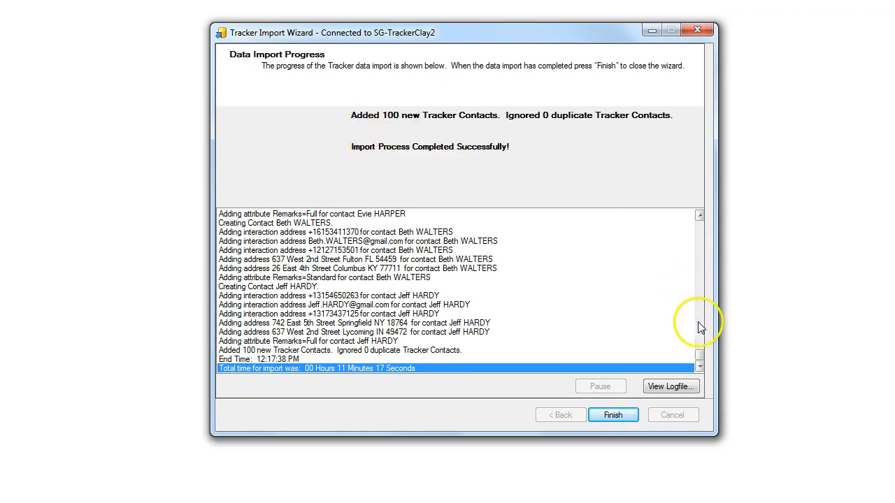
pyautogui.click(671, 387)
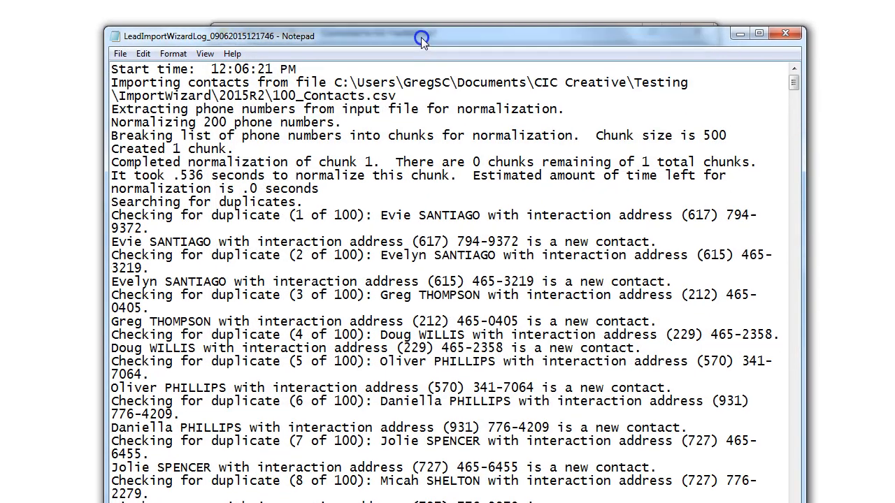
# Shrink the Notepad log and highlight the phone normalizing lines and the 200 phone numbers count
pyautogui.moveTo(804, 501); pyautogui.dragTo(797, 408)
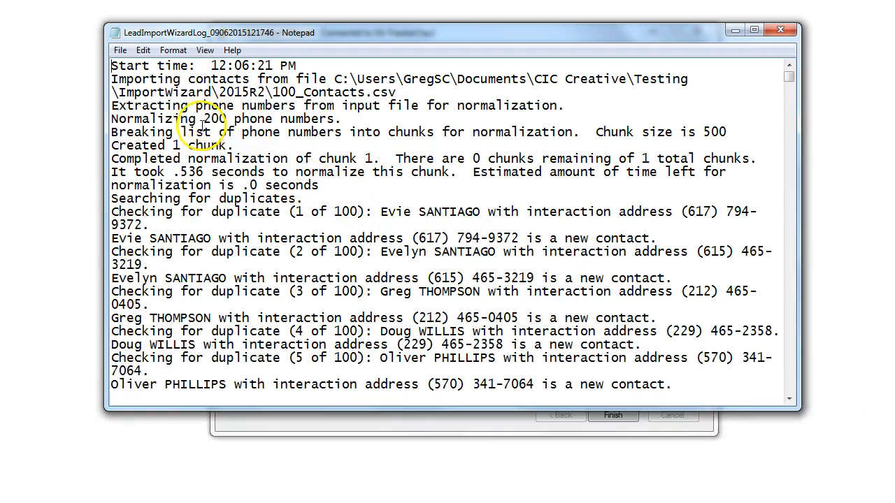
pyautogui.moveTo(346, 118); pyautogui.dragTo(113, 112)
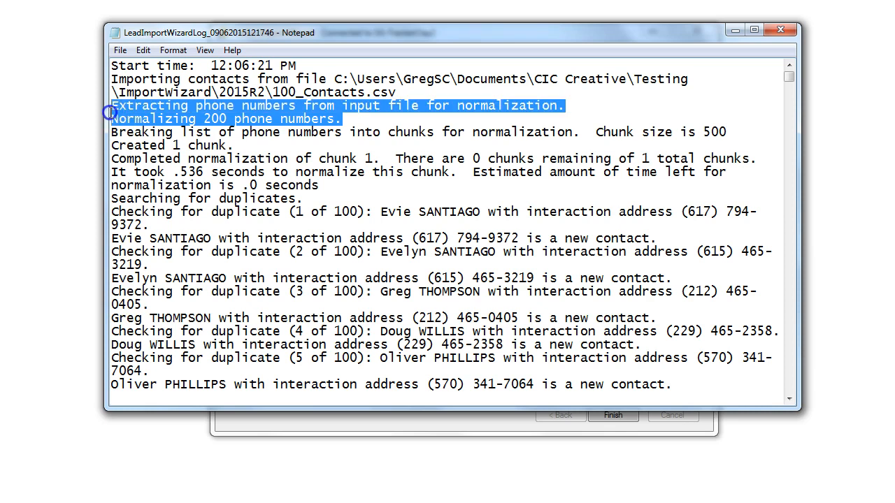
pyautogui.click(349, 137)
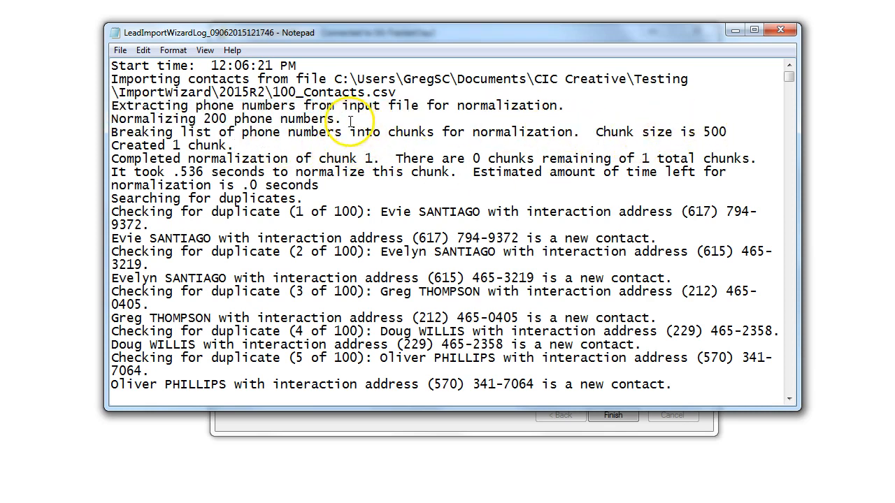
pyautogui.moveTo(342, 119); pyautogui.dragTo(120, 119)
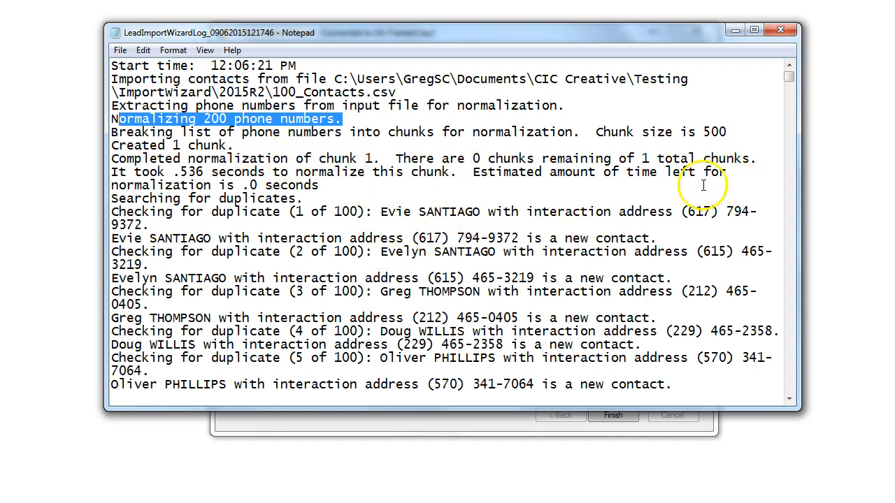
pyautogui.moveTo(789, 78); pyautogui.dragTo(788, 392)
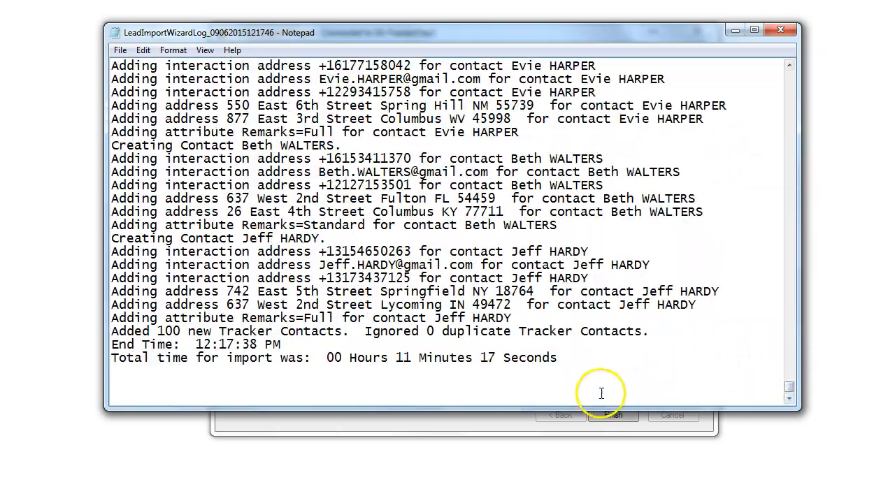
# Highlight the 11 minute 17 second total and End Time lines, then minimize Notepad for the wizard
pyautogui.moveTo(570, 361); pyautogui.dragTo(109, 335)
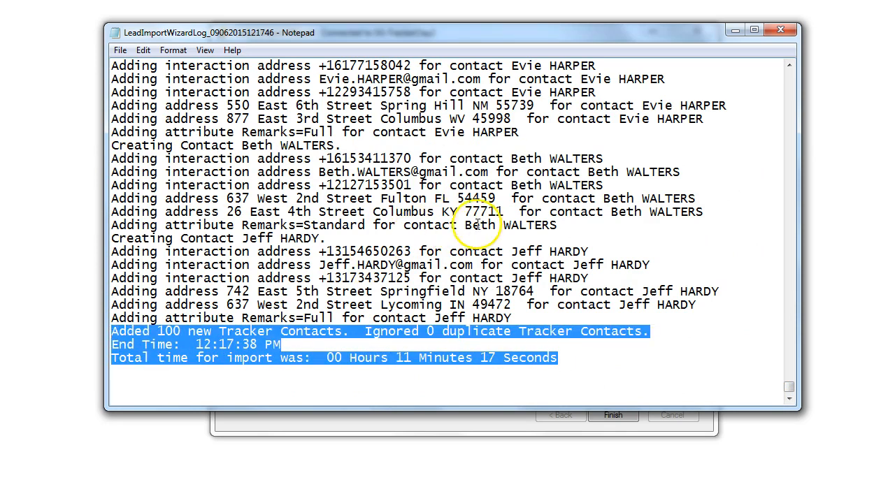
pyautogui.click(471, 358)
pyautogui.moveTo(396, 358); pyautogui.dragTo(466, 358)
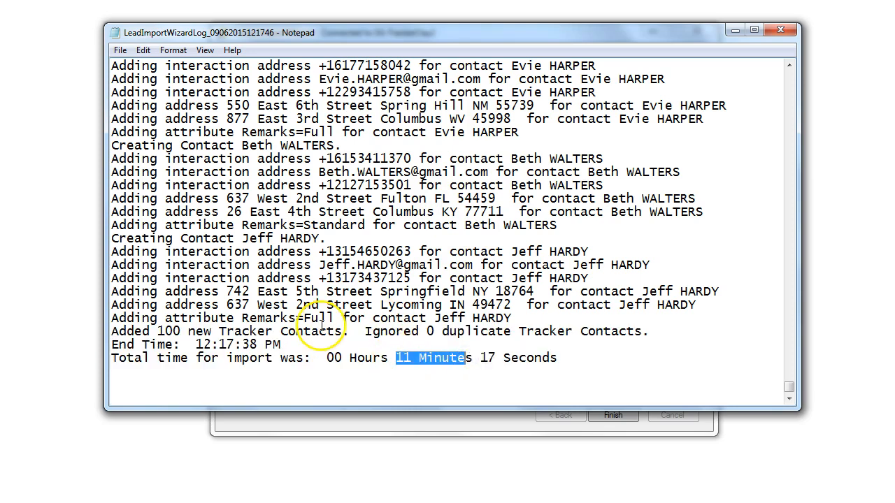
pyautogui.scroll(1, 376, 328)
pyautogui.scroll(3, 376, 328)
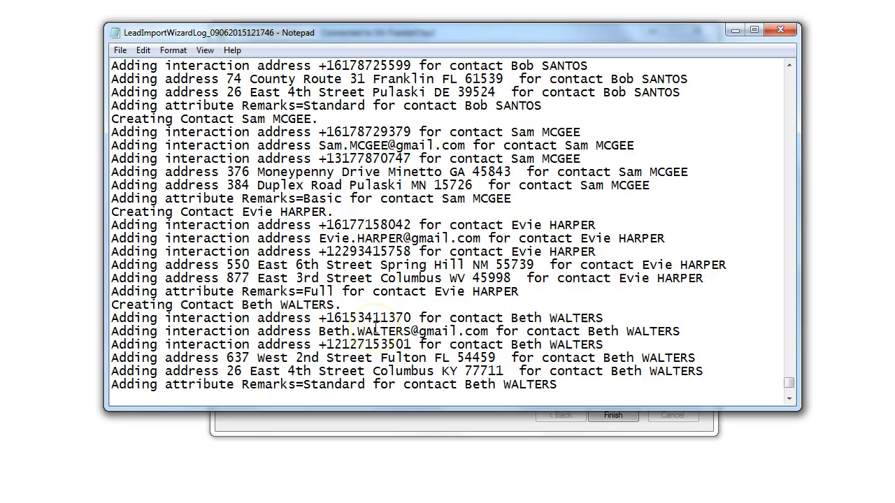
pyautogui.scroll(-4, 376, 328)
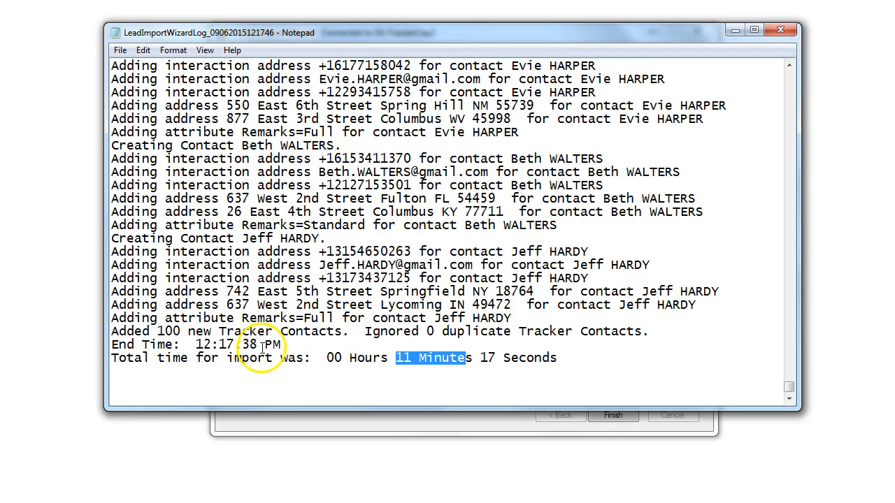
pyautogui.moveTo(289, 345); pyautogui.dragTo(108, 345)
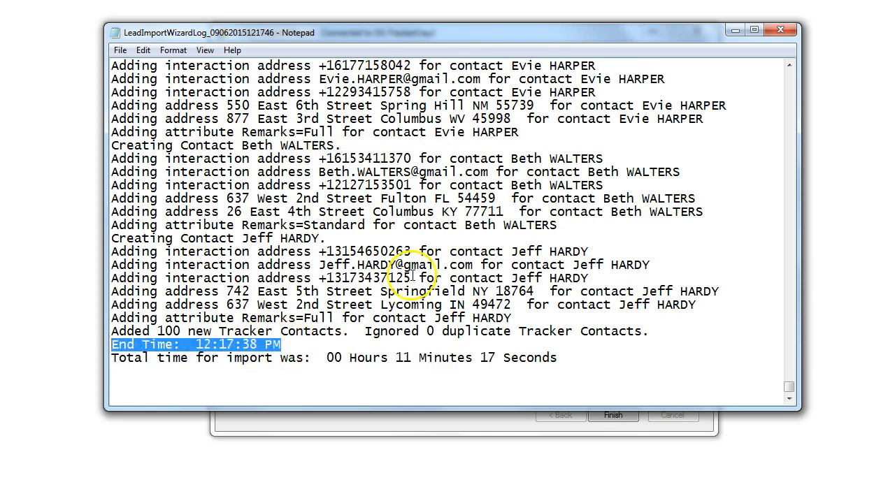
pyautogui.click(737, 28)
pyautogui.click(537, 33)
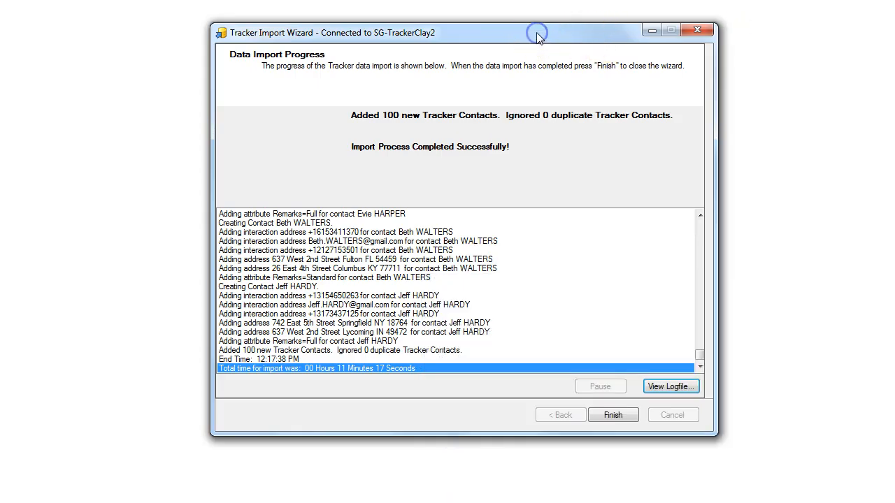